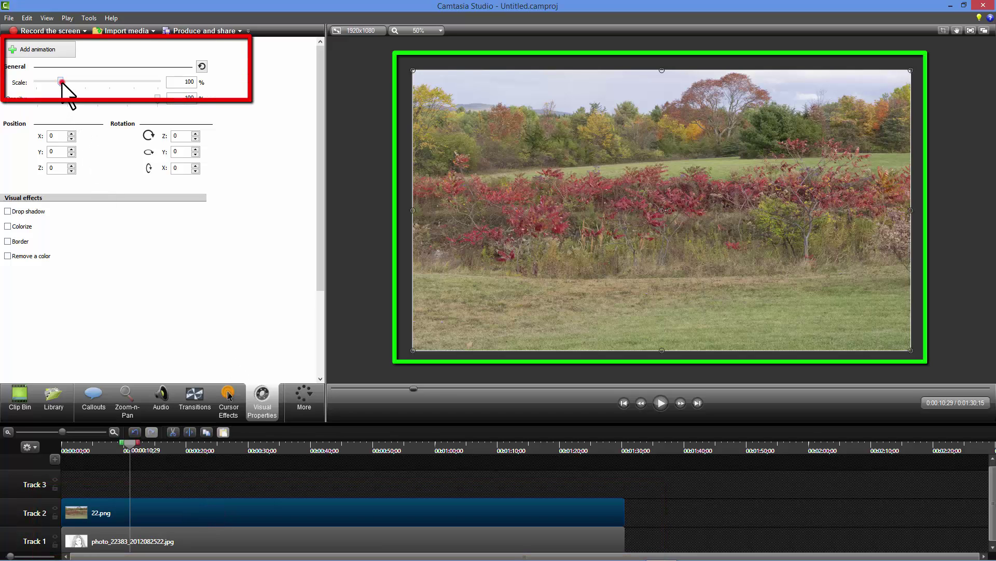
Try scaling, opacity and vertical-axis rotation on the landscape photo, then reset them
drag(60, 82, 50, 81)
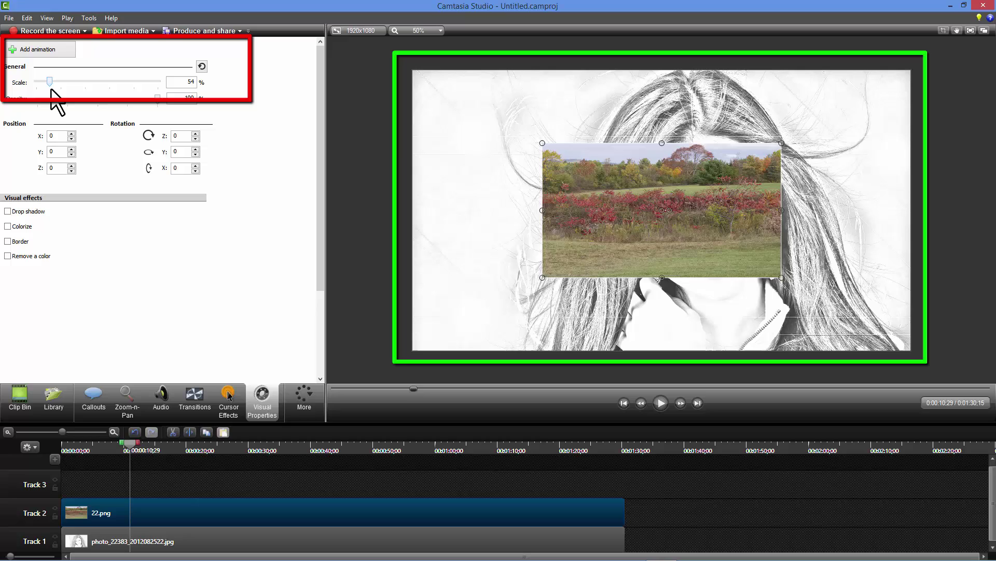
mouse_move(159, 99)
mouse_down()
mouse_move(127, 98)
mouse_move(150, 108)
mouse_up()
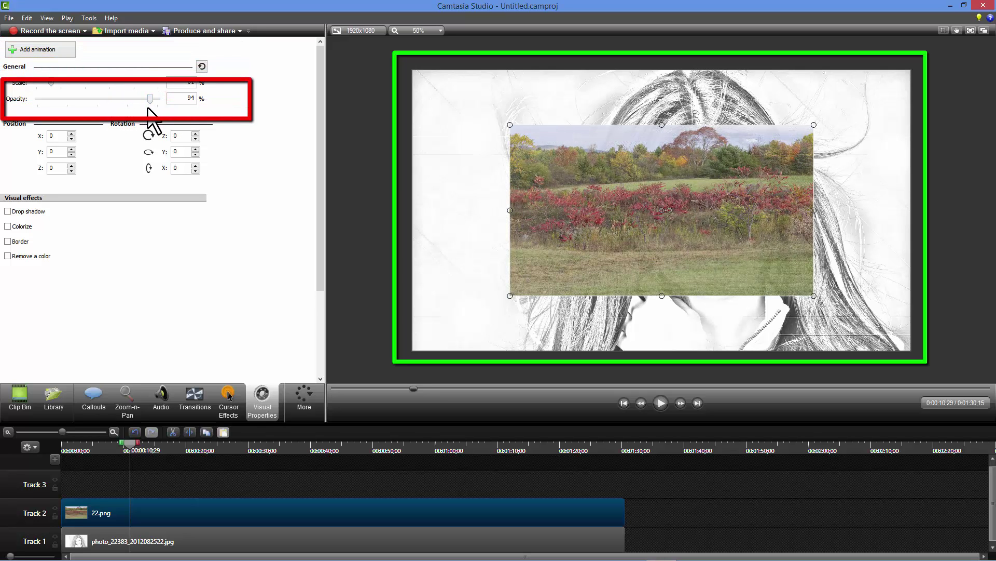
click(197, 148)
click(197, 148)
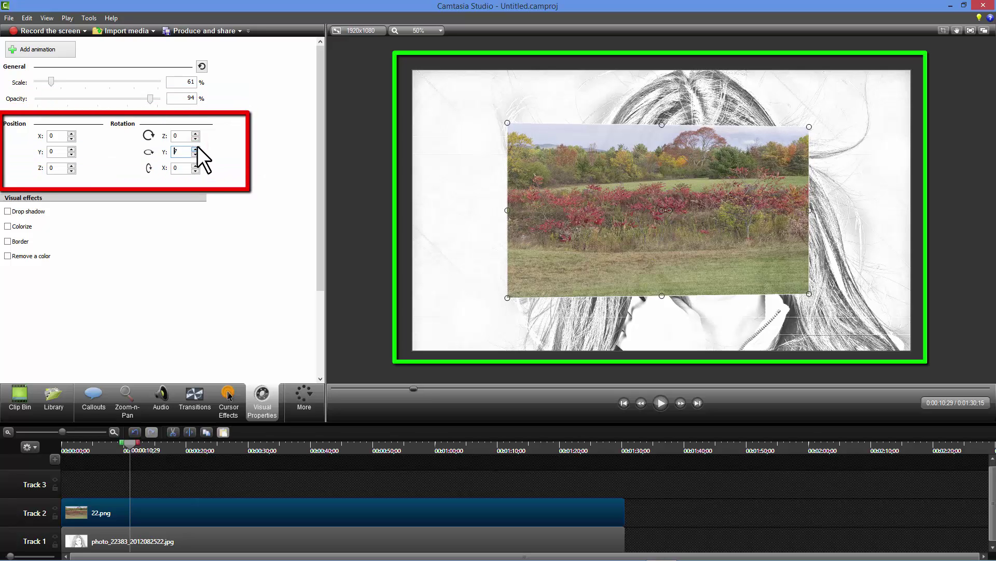
click(196, 148)
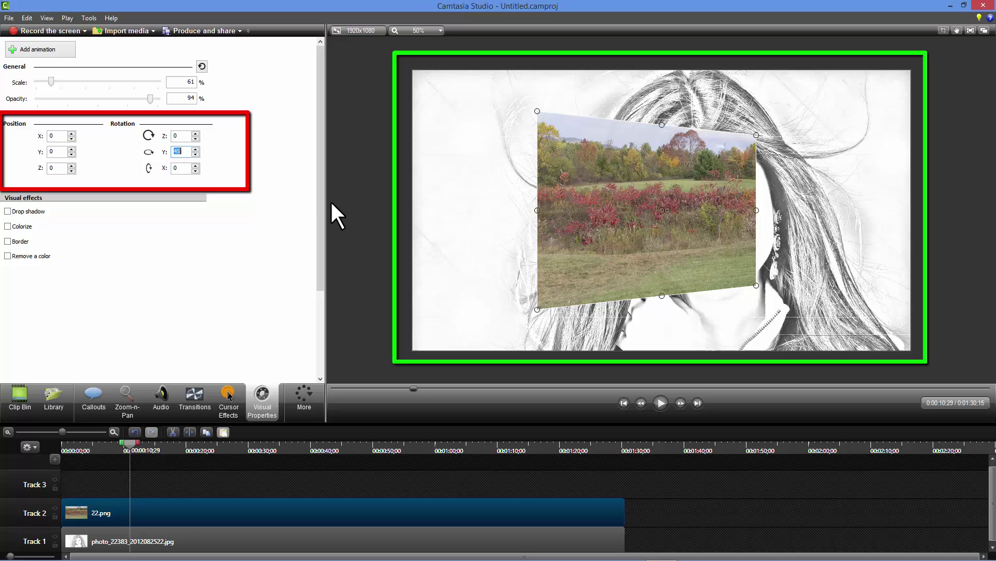
click(202, 67)
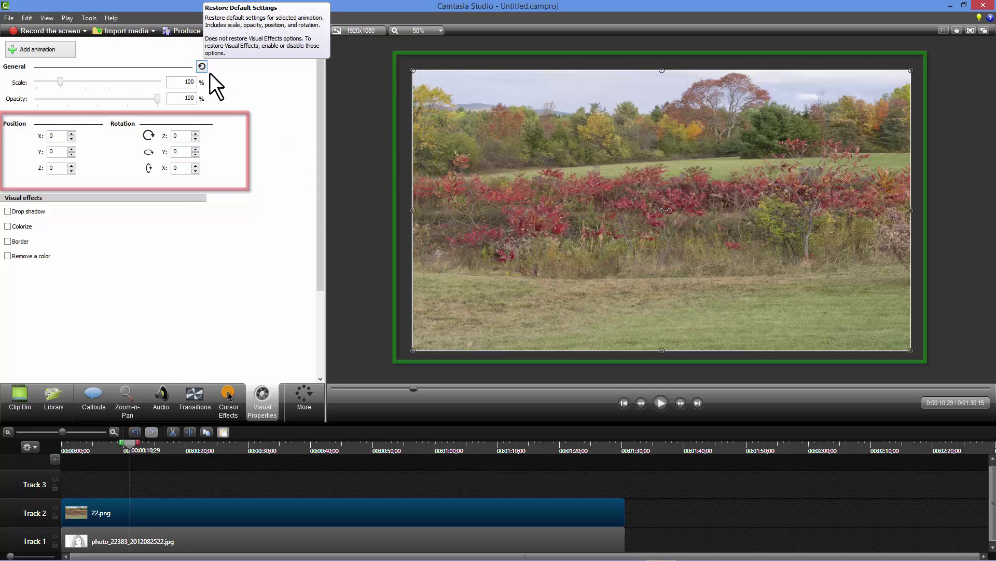
Toggle a colour tint on the photo, then drag the red arrow around and back to centre
click(9, 226)
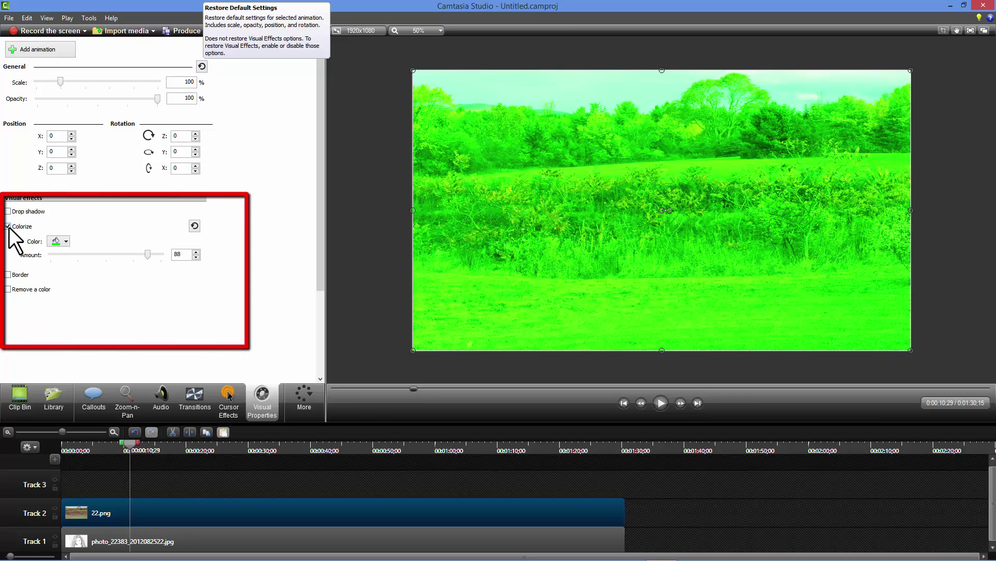
click(9, 227)
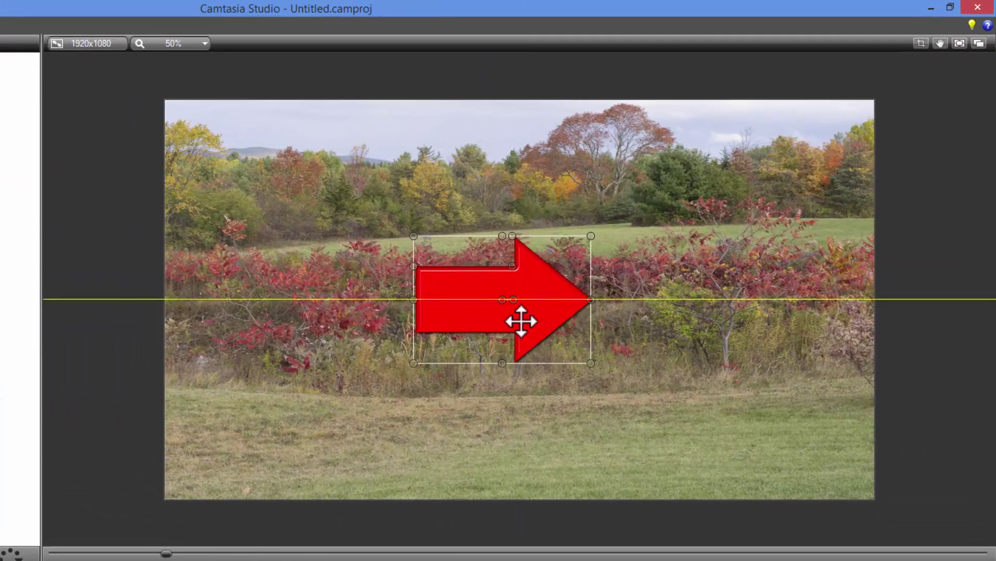
mouse_move(521, 321)
mouse_down()
mouse_move(573, 255)
mouse_move(987, 452)
mouse_up()
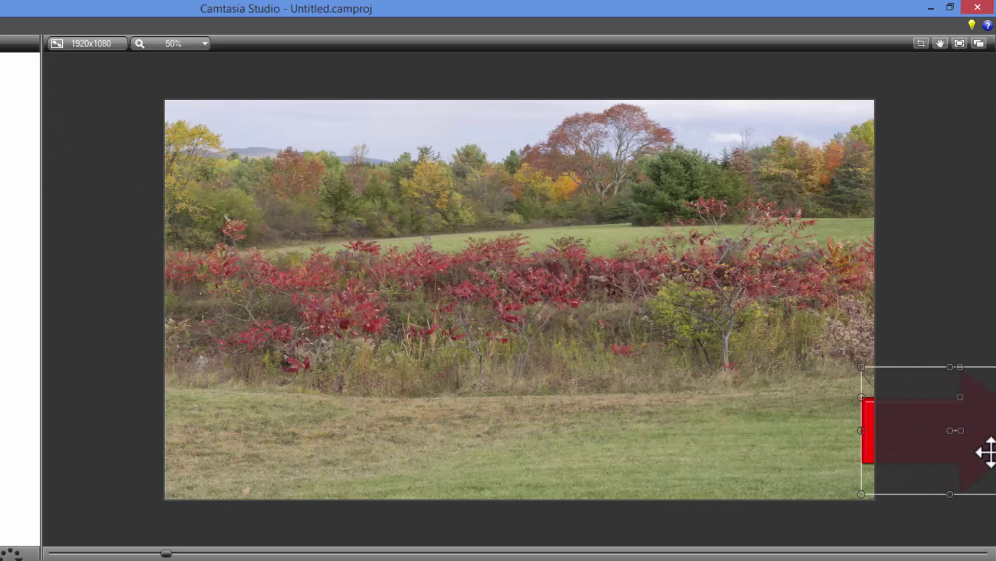
mouse_move(988, 452)
mouse_down()
mouse_move(621, 216)
mouse_move(647, 185)
mouse_up()
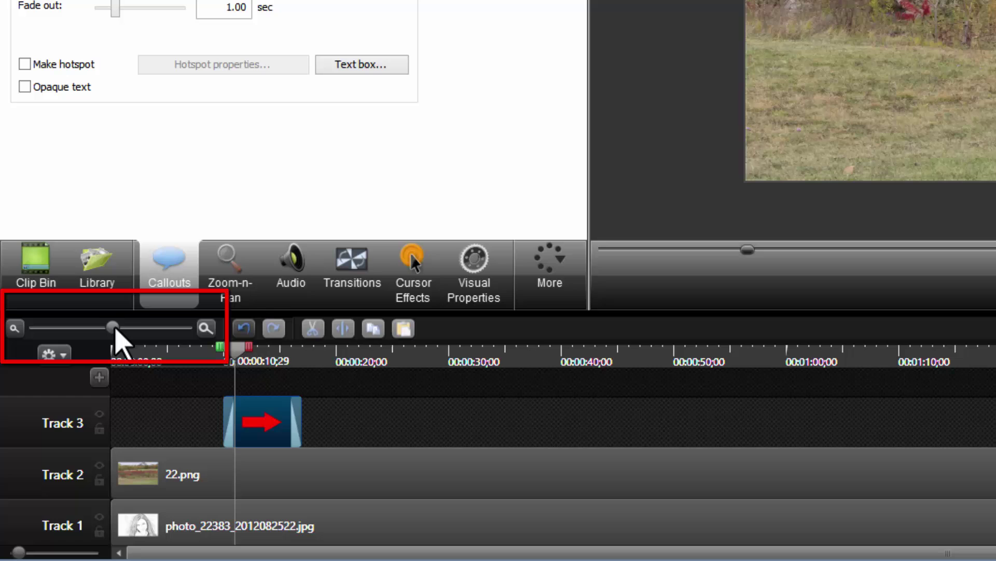
Zoom the timeline and scrub across the arrow clip's 1-second fade-in and fade-out
drag(114, 327, 147, 328)
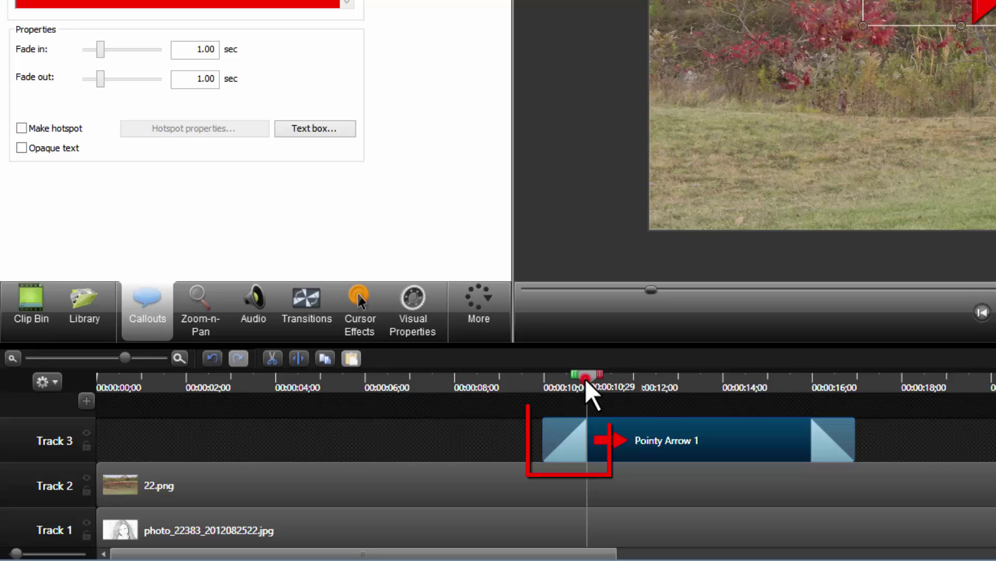
mouse_move(585, 378)
mouse_down()
mouse_move(561, 381)
mouse_move(572, 381)
mouse_up()
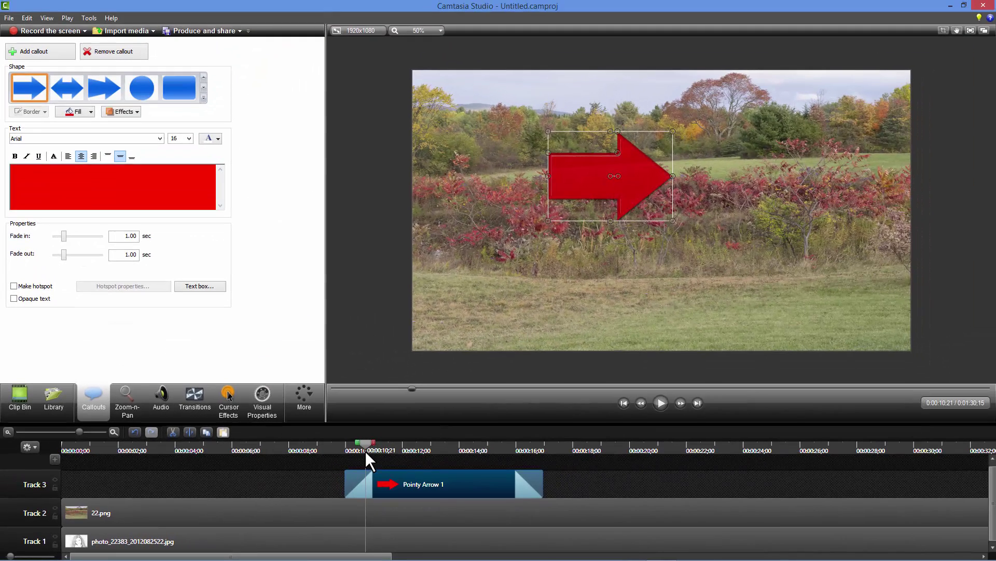
drag(366, 451, 388, 452)
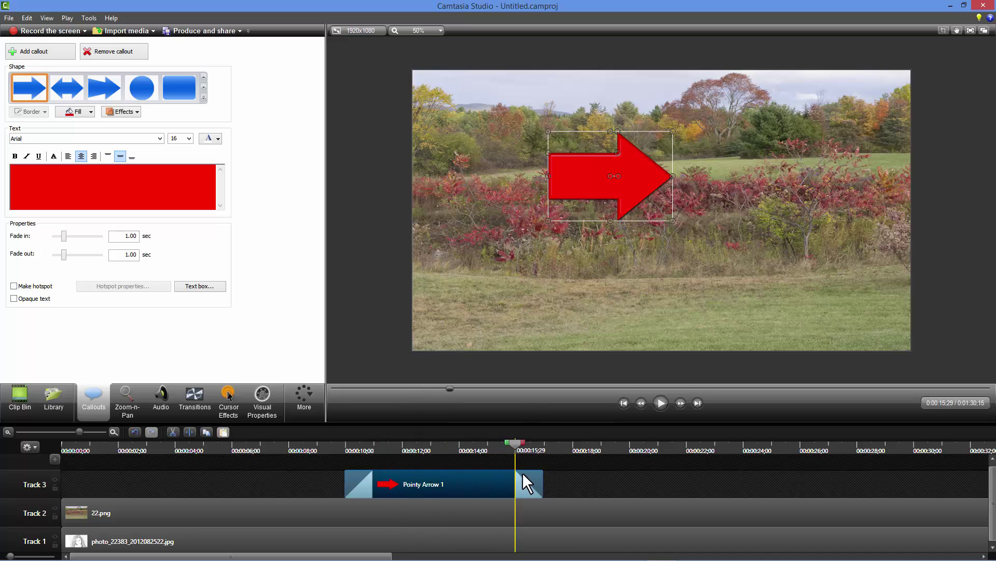
drag(528, 481, 436, 487)
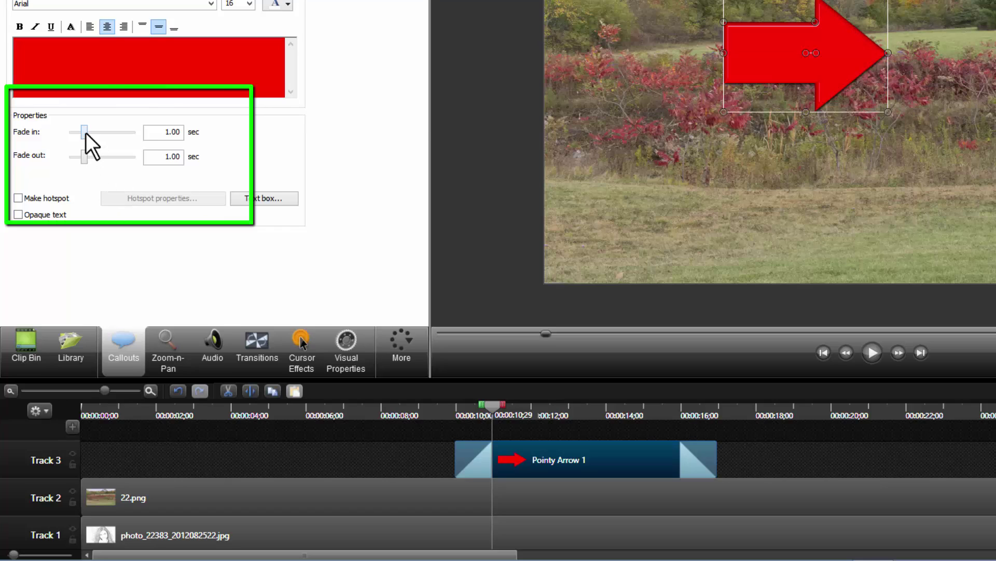
Set the callout's Fade in and Fade out to 0.00 sec and preview the clip start
mouse_move(84, 133)
mouse_down()
mouse_move(72, 133)
mouse_move(72, 158)
mouse_up()
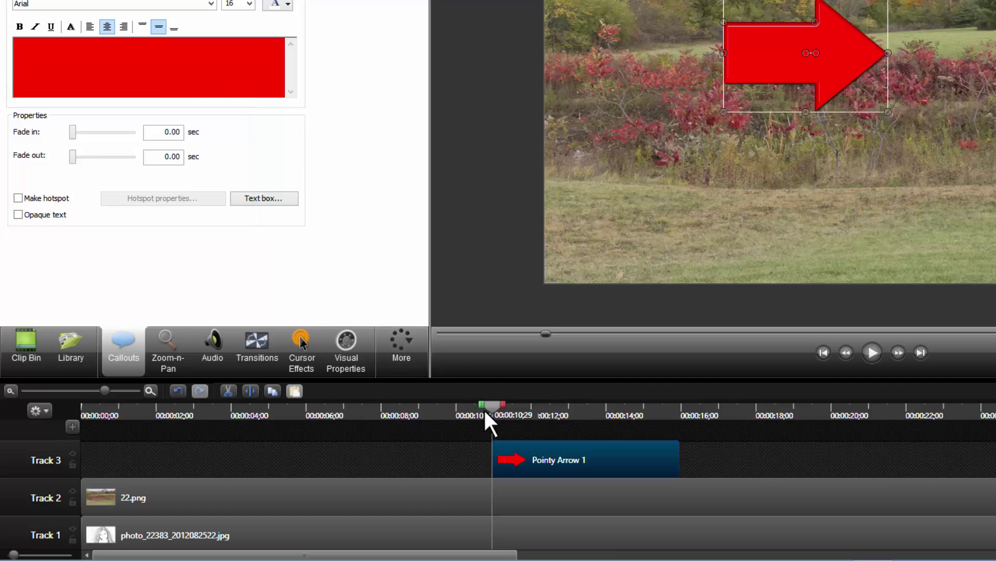
mouse_move(493, 409)
mouse_down()
mouse_move(489, 420)
mouse_move(474, 409)
mouse_move(492, 409)
mouse_up()
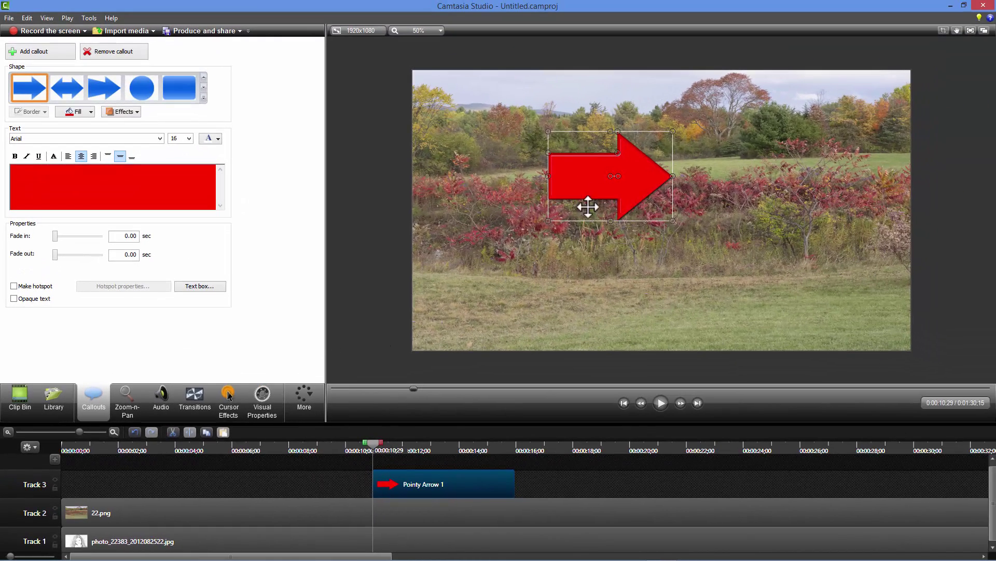
Park the arrow off the photo's left edge and extend Pointy Arrow 1 to about 22 seconds
mouse_move(639, 194)
mouse_down()
mouse_move(373, 121)
mouse_move(372, 133)
mouse_up()
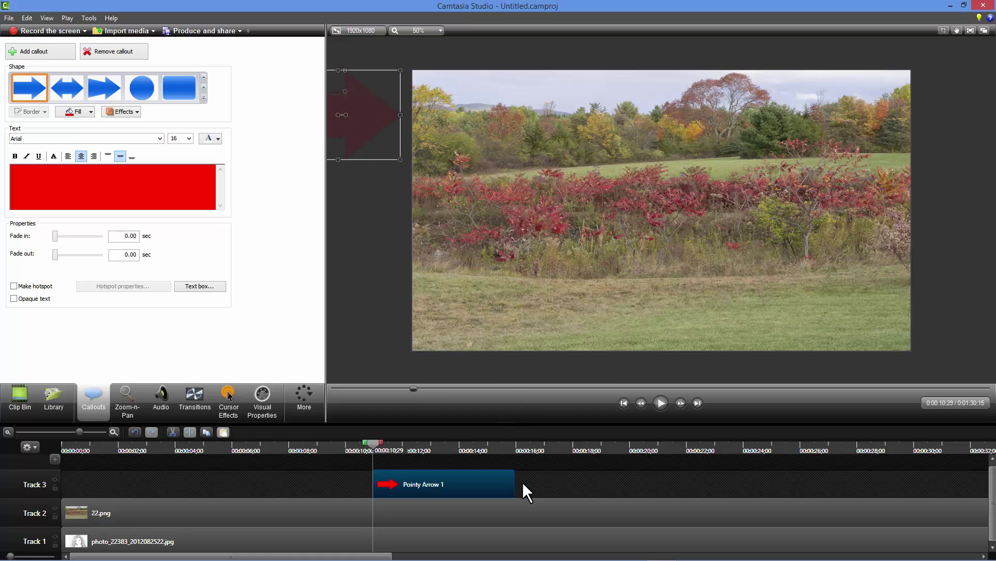
drag(514, 484, 700, 490)
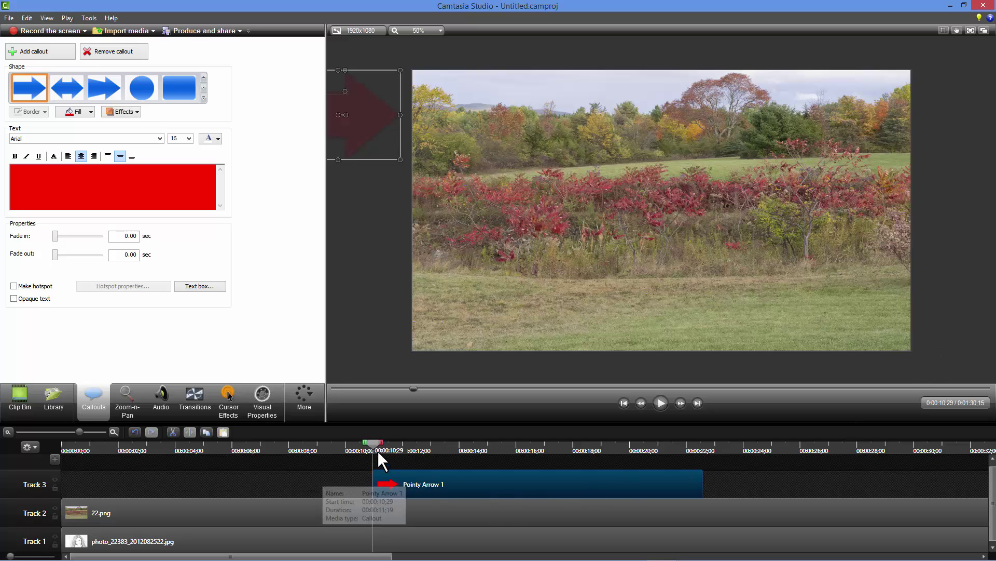
drag(373, 444, 698, 450)
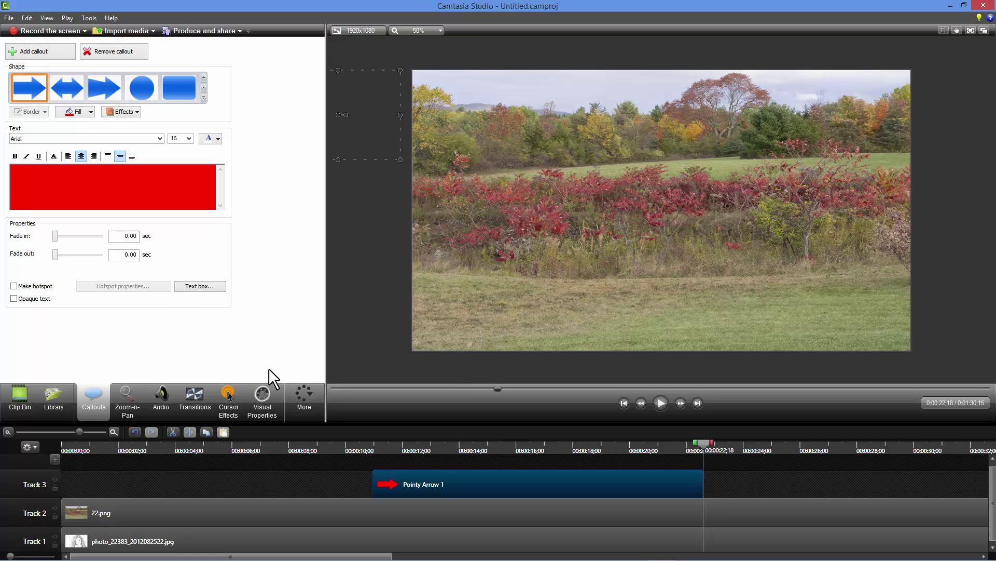
Add an end-of-clip animation carrying the arrow from the left edge past the lower-right edge
click(269, 395)
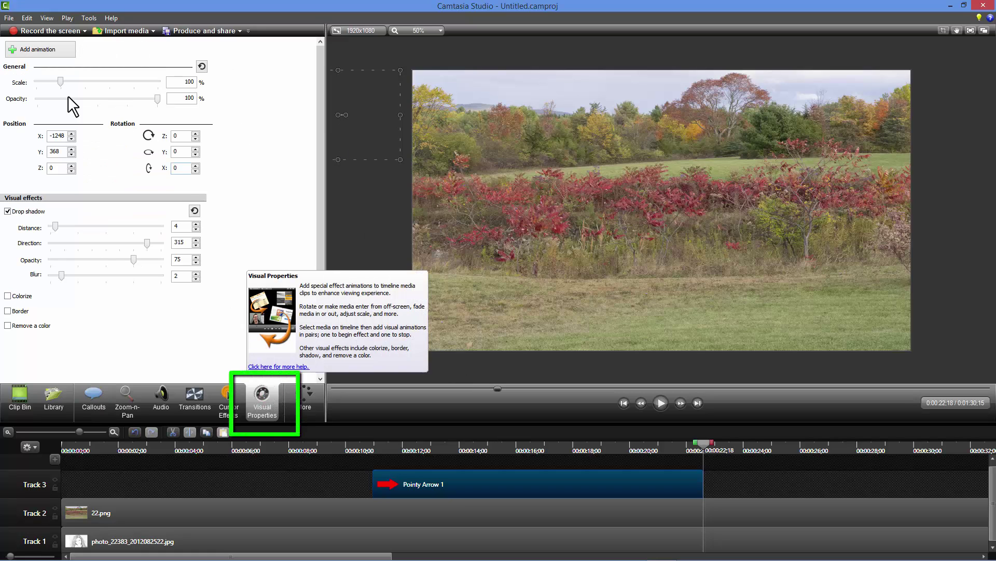
click(44, 51)
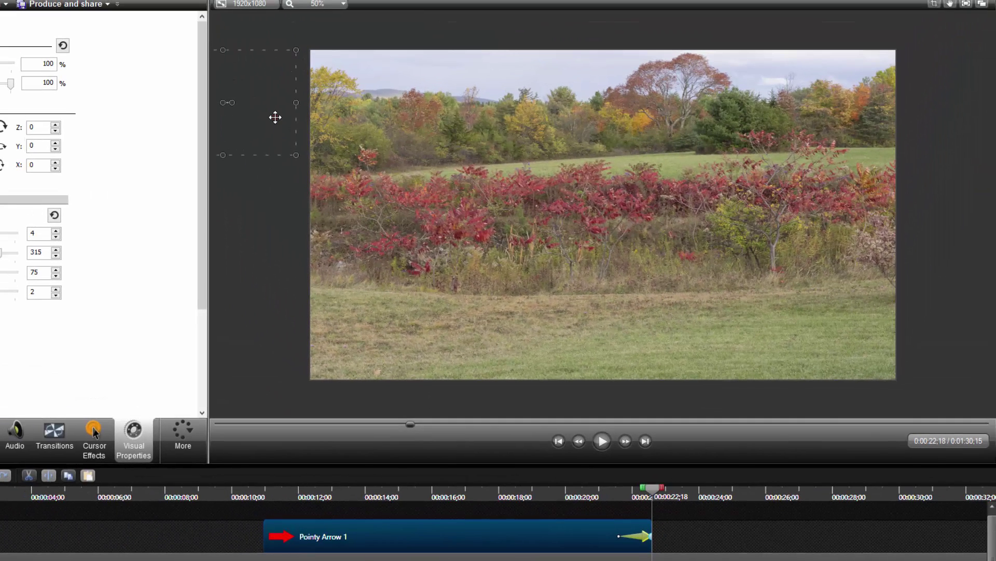
mouse_move(259, 106)
mouse_down()
mouse_move(390, 159)
mouse_move(339, 117)
mouse_up()
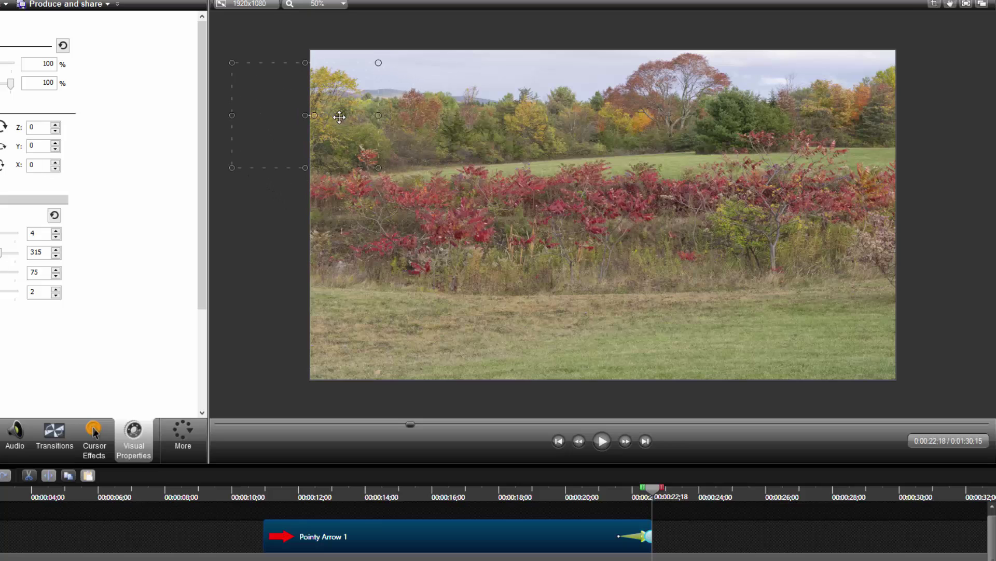
click(578, 441)
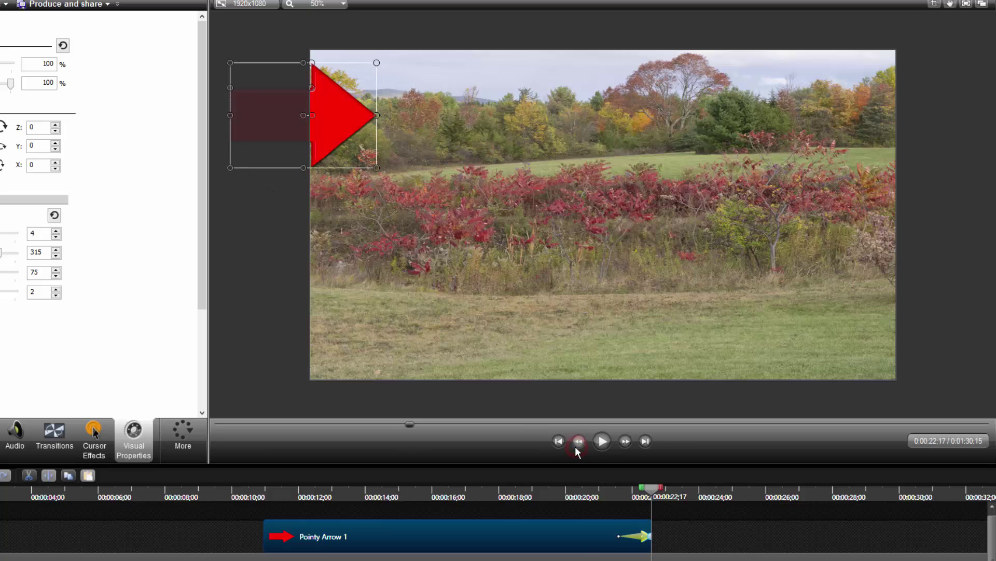
click(657, 493)
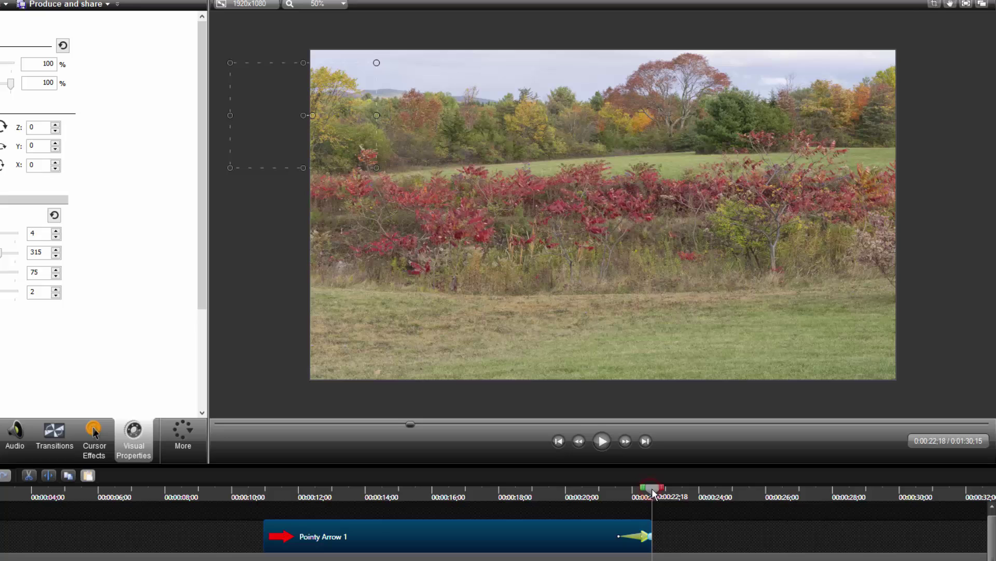
click(579, 441)
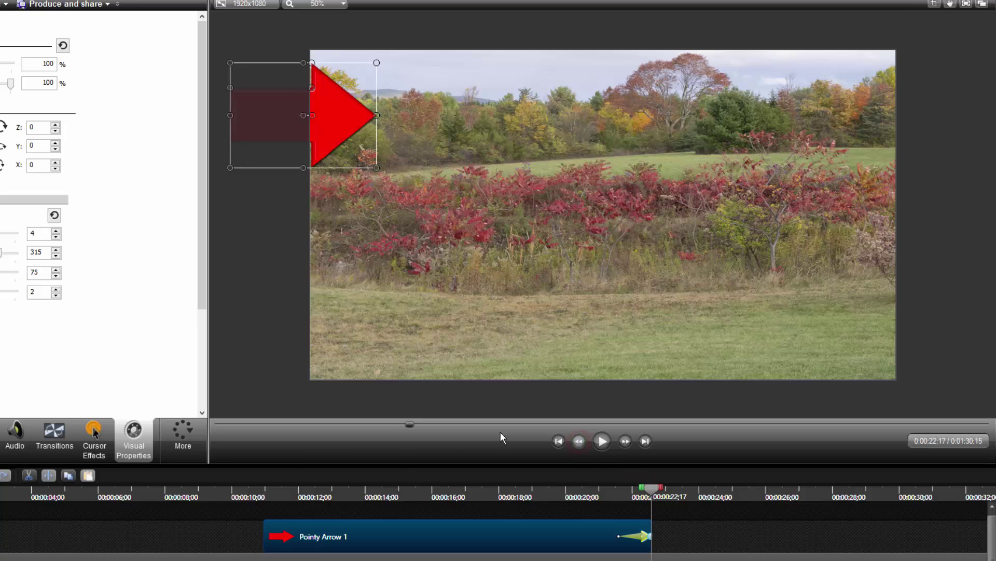
mouse_move(337, 122)
mouse_down()
mouse_move(959, 336)
mouse_move(949, 337)
mouse_up()
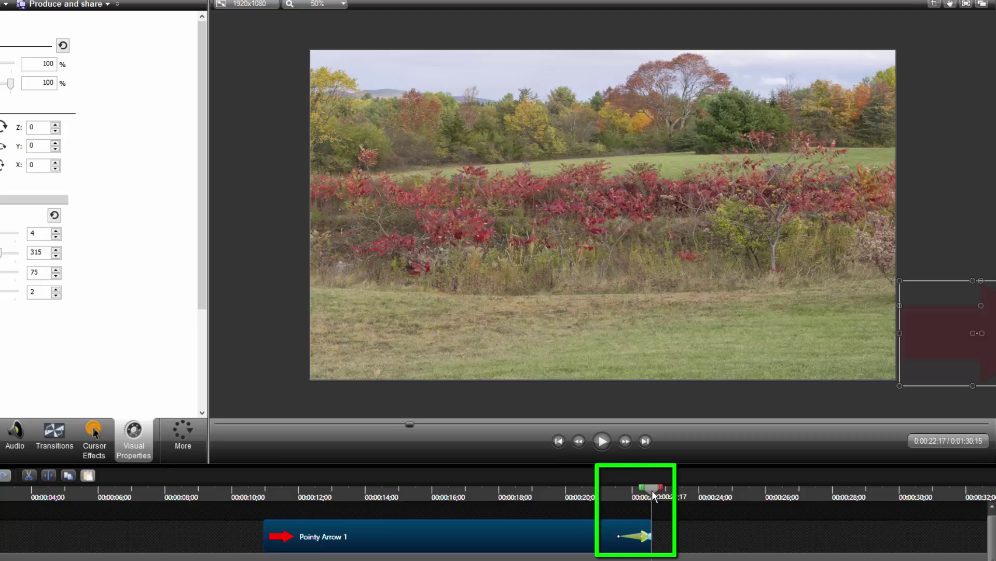
Drag the arrow animation's start much earlier so the slide spans the clip
mouse_move(653, 497)
mouse_down()
mouse_move(627, 499)
mouse_move(638, 499)
mouse_move(630, 508)
mouse_move(620, 499)
mouse_up()
click(645, 537)
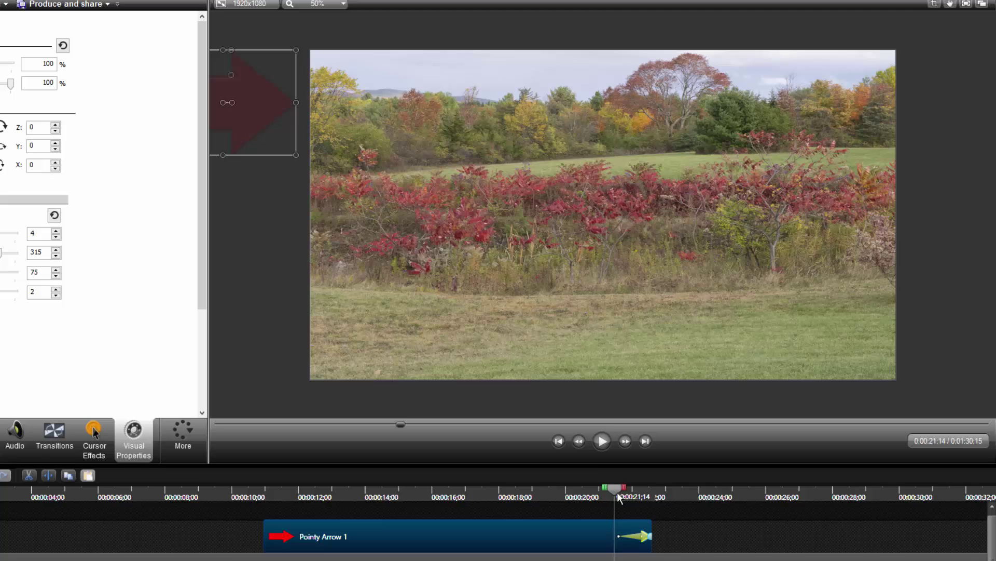
click(603, 442)
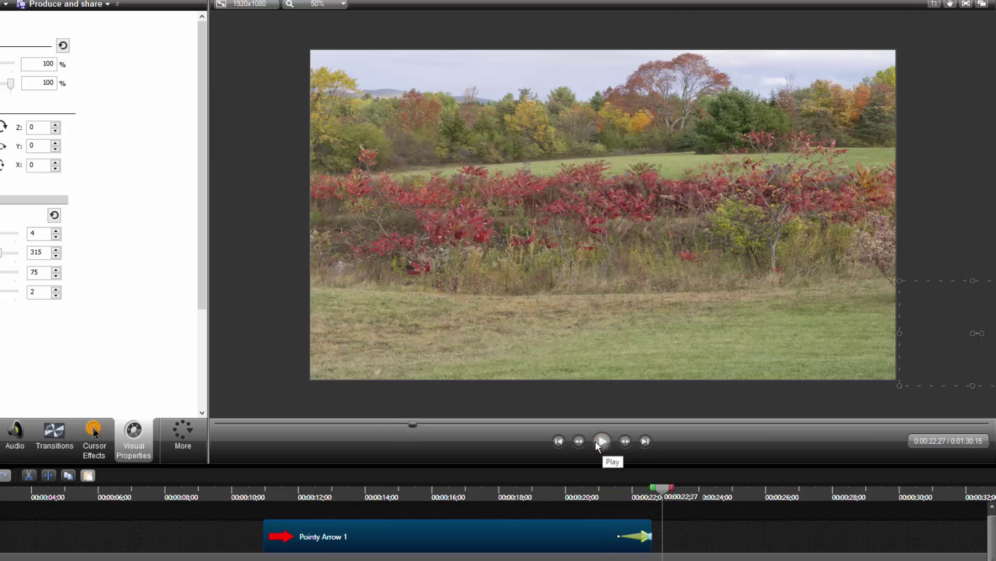
drag(647, 492, 639, 494)
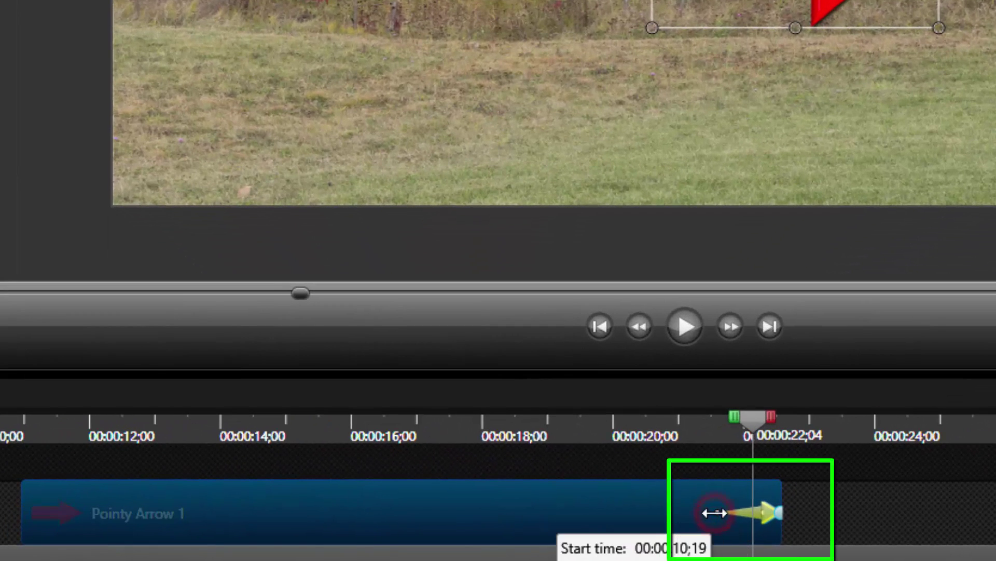
mouse_move(715, 512)
mouse_down()
mouse_move(32, 514)
mouse_move(259, 528)
mouse_move(27, 551)
mouse_up()
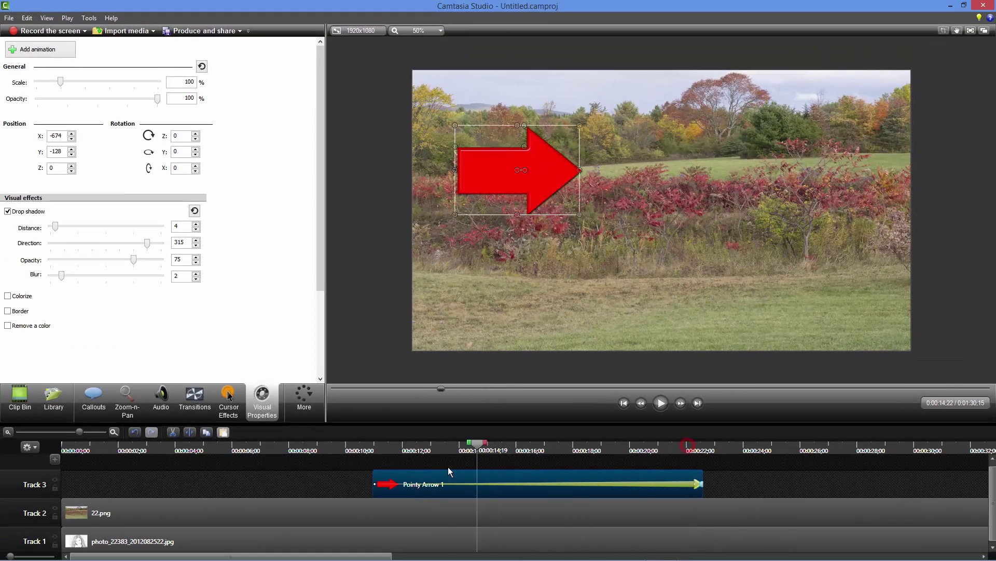
Play the arrow sliding in from the left and pause around 17 seconds
click(374, 450)
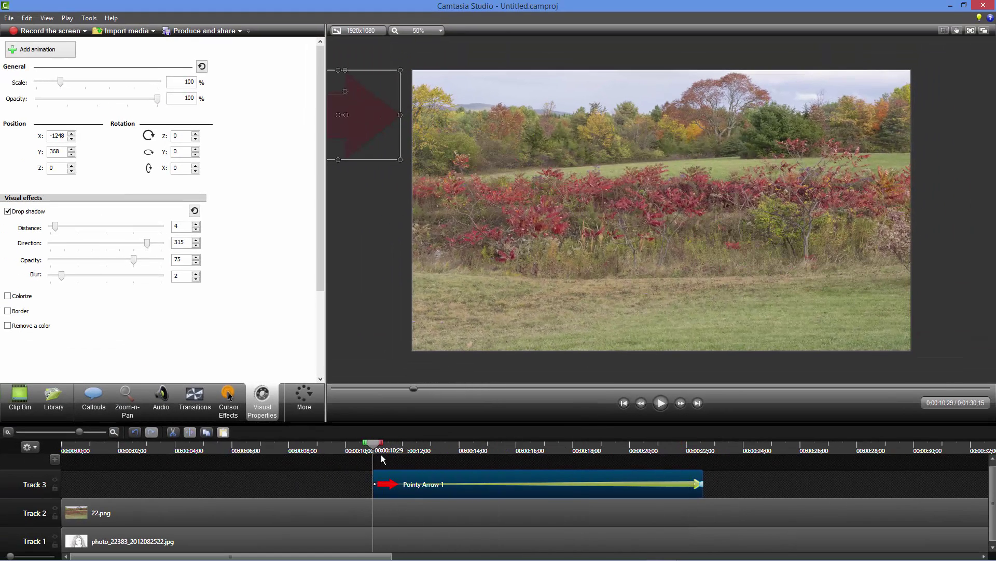
click(662, 403)
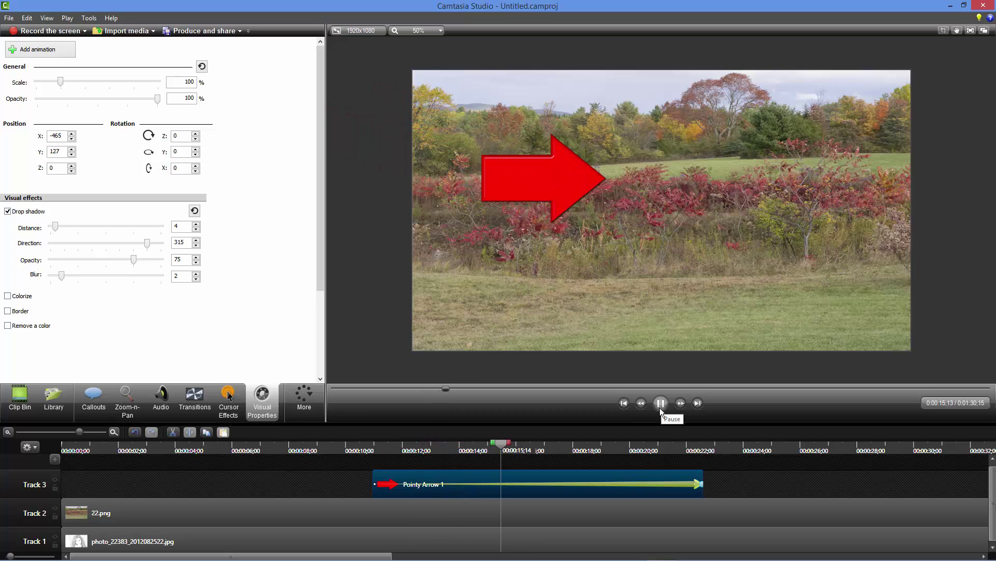
click(659, 402)
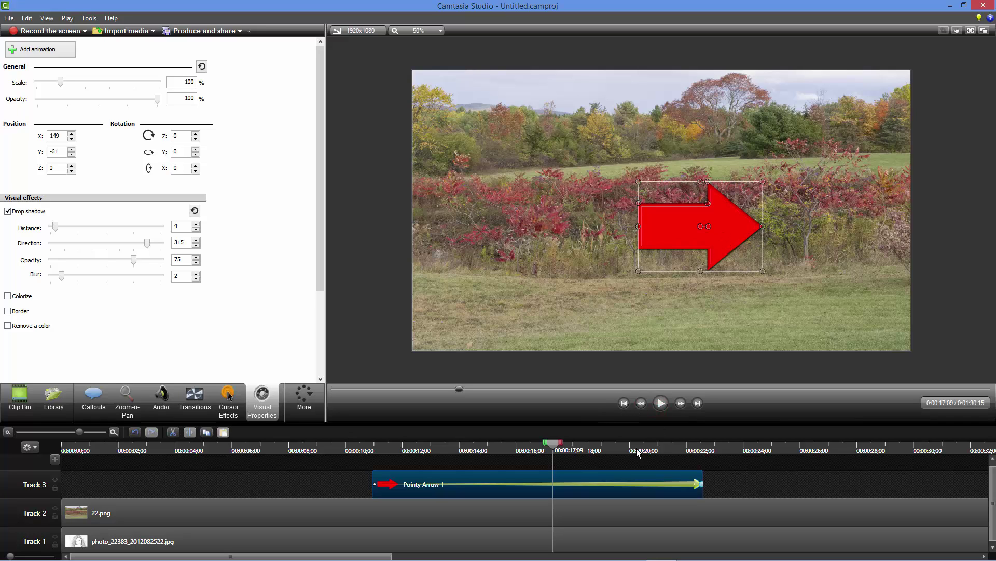
At 15;07, lower the arrow's Rotation Y to -45 degrees
drag(551, 445, 495, 452)
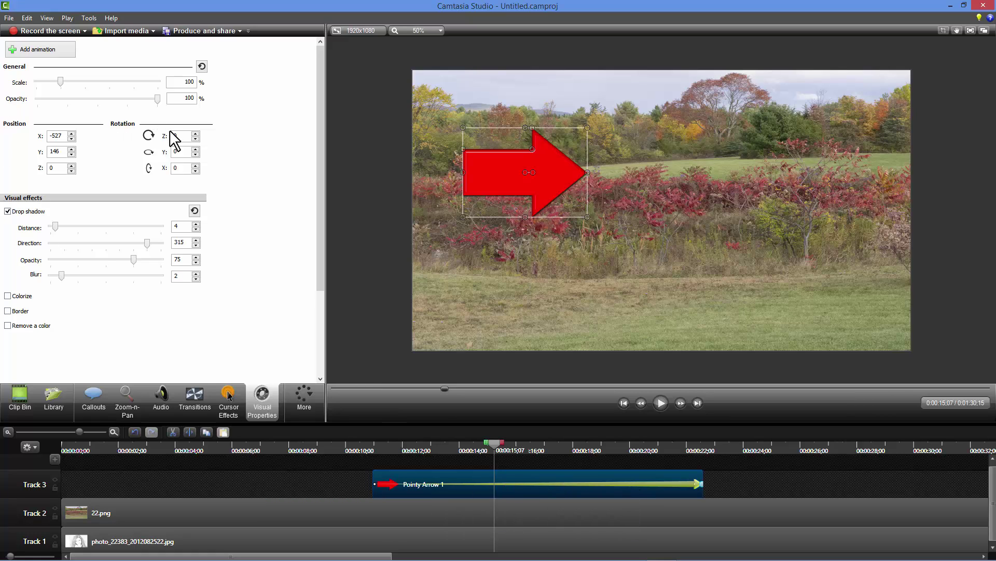
click(195, 155)
click(194, 155)
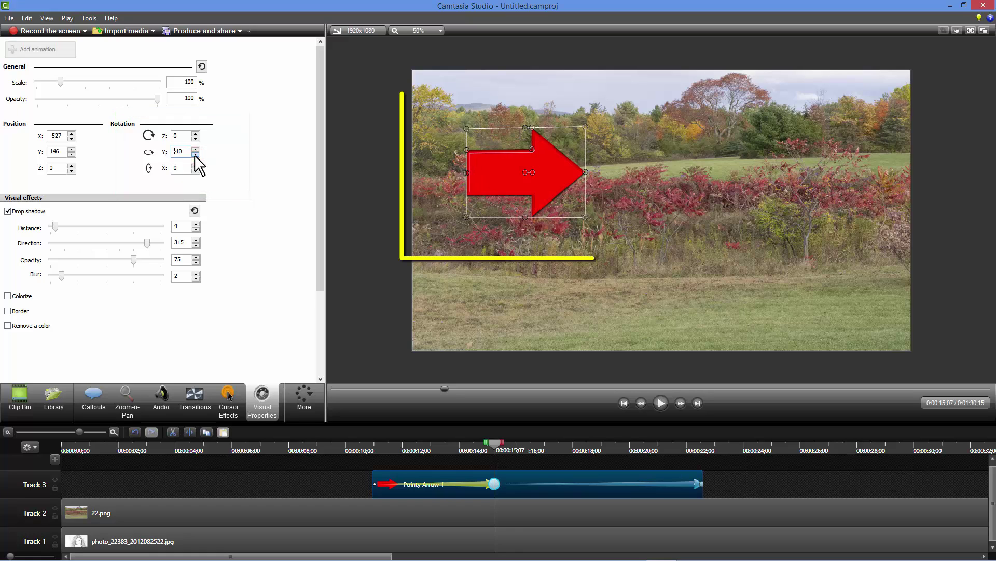
click(195, 155)
click(194, 156)
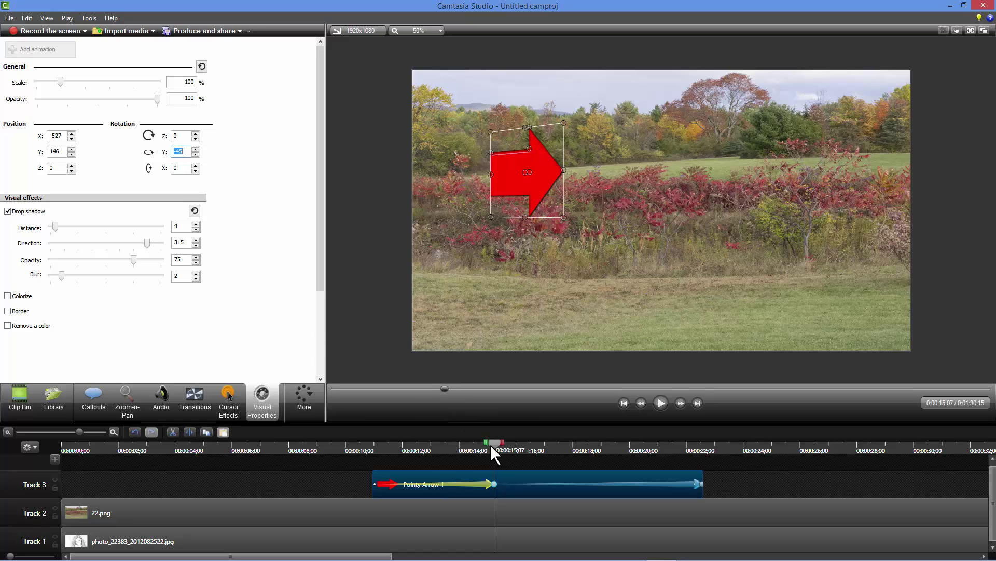
At about 17;18, set the arrow's Rotation Y to 65 degrees
mouse_move(493, 448)
mouse_down()
mouse_move(555, 450)
mouse_move(563, 461)
mouse_up()
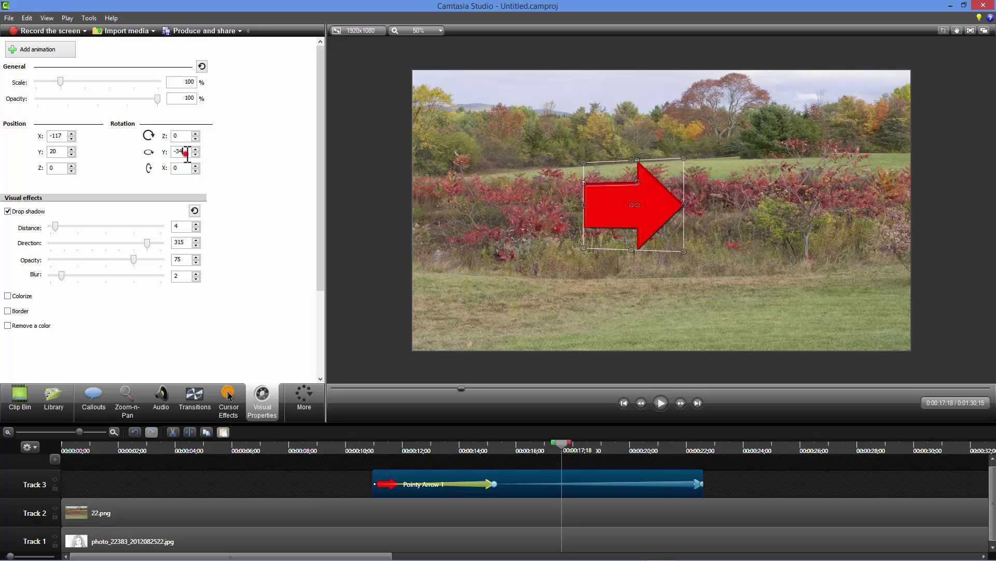
double_click(185, 152)
text(34)
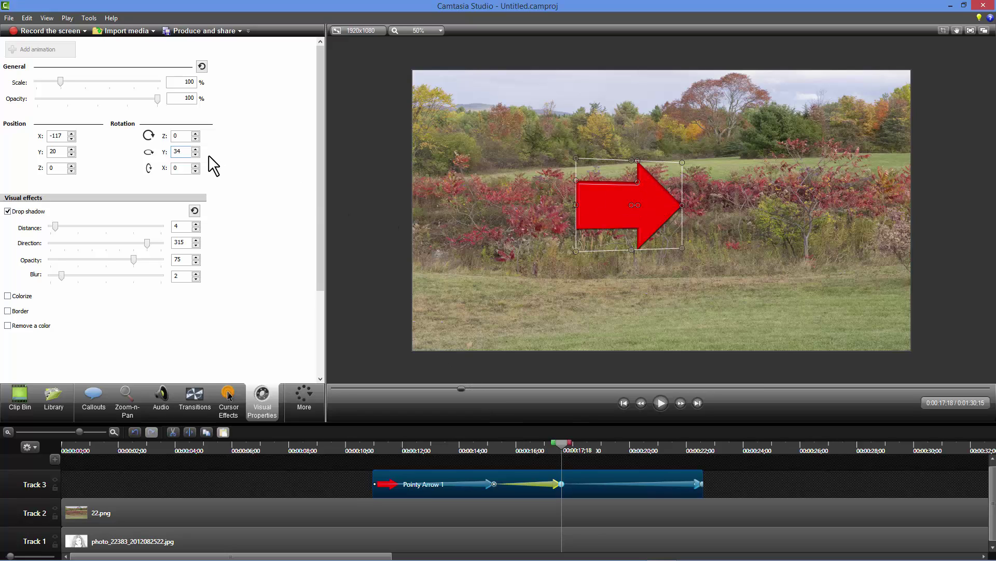
double_click(181, 151)
text(65)
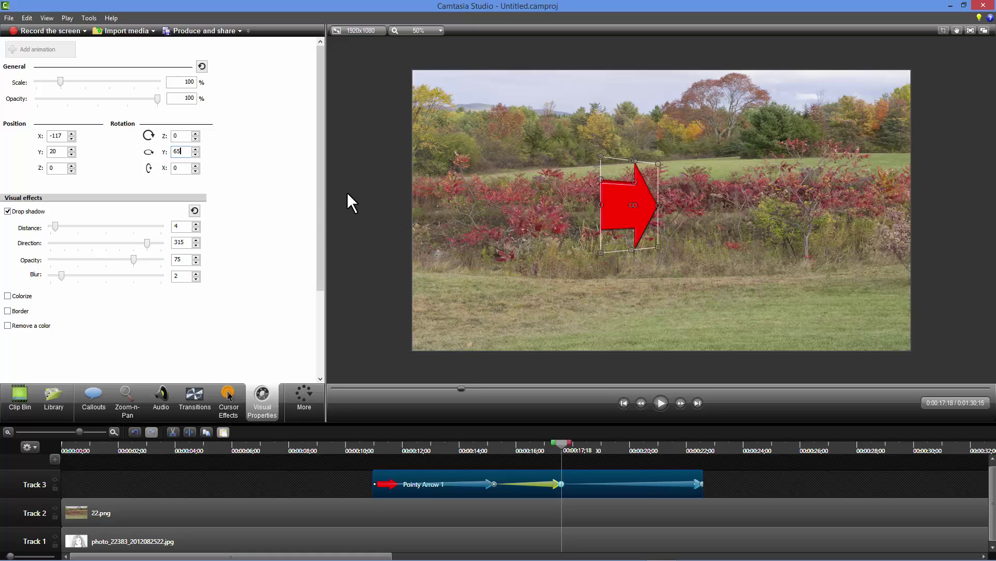
click(277, 225)
drag(561, 452, 627, 460)
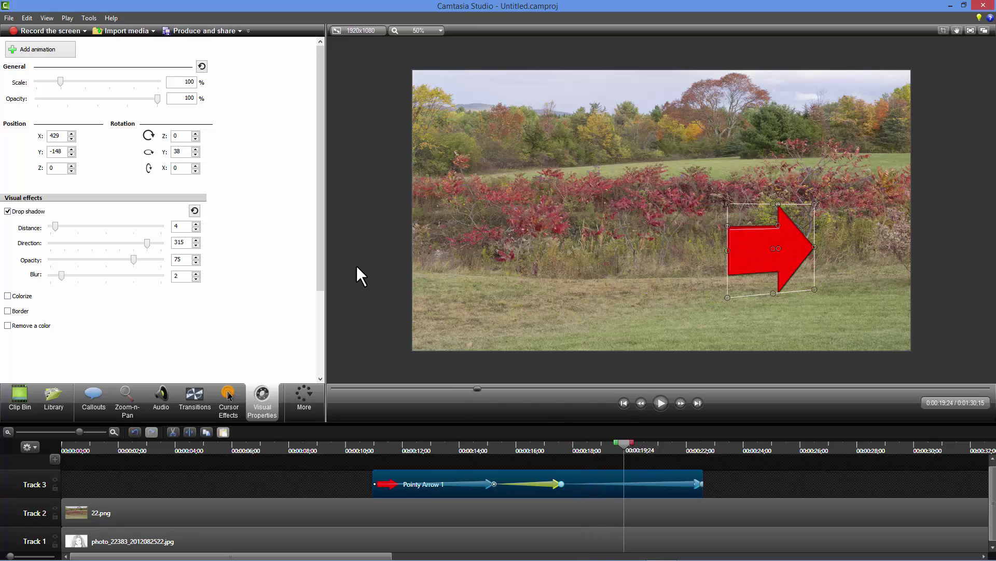
At 19;24, reset Rotation Y to 0 and rewind to the arrow clip's start
double_click(185, 152)
text(0)
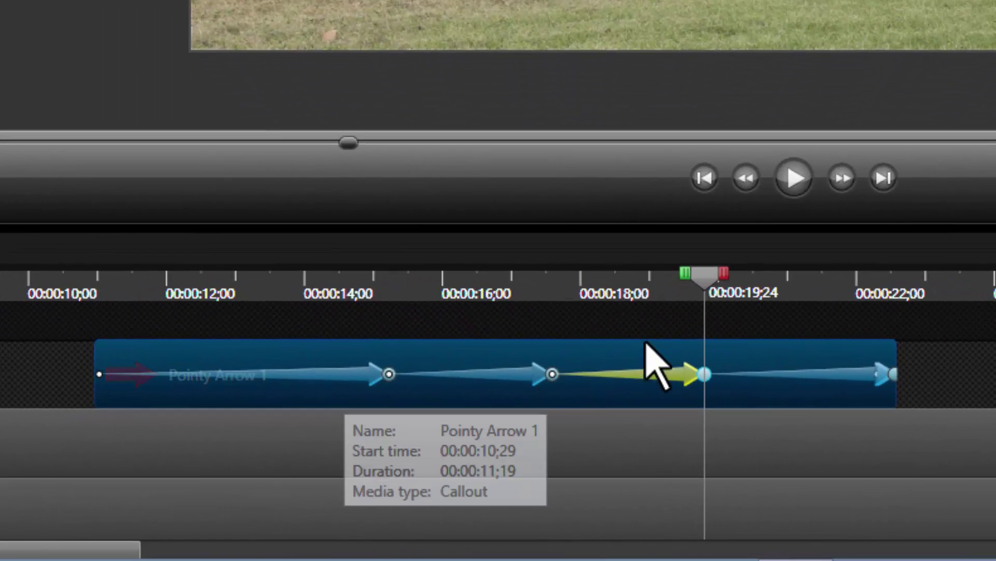
drag(705, 274, 100, 268)
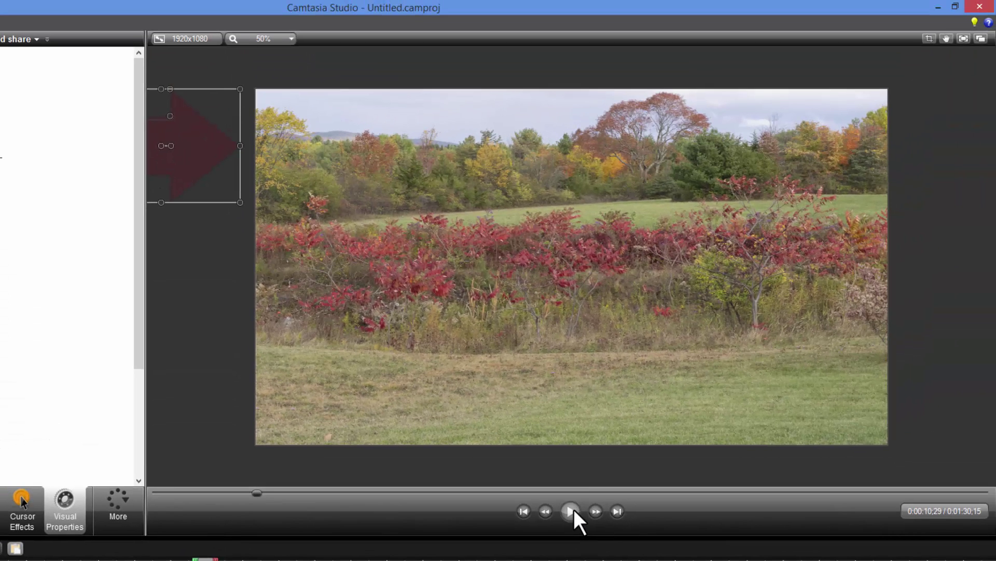
Play the arrow's slide-and-turn animation, pausing once it exits past the lower-right edge
click(573, 511)
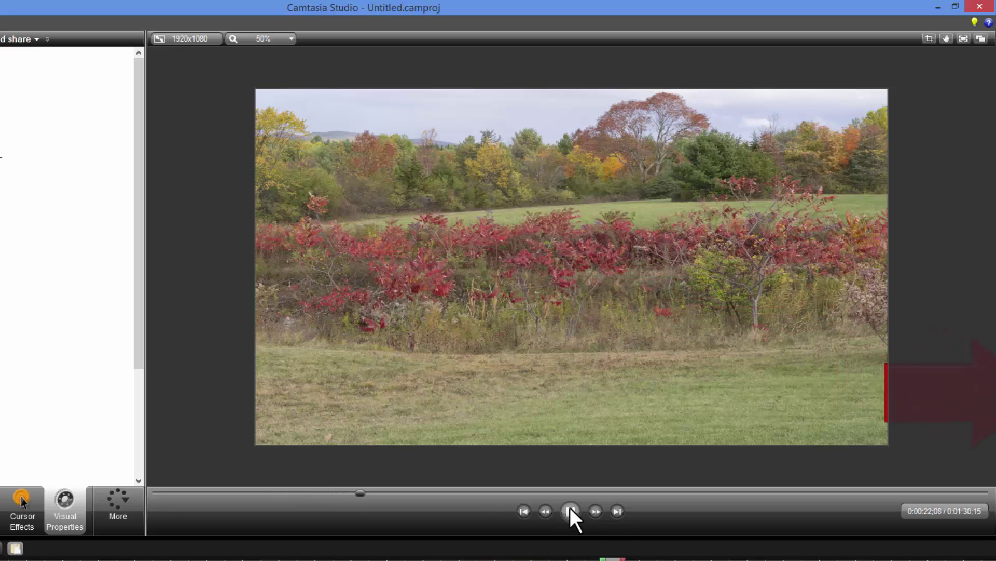
click(570, 507)
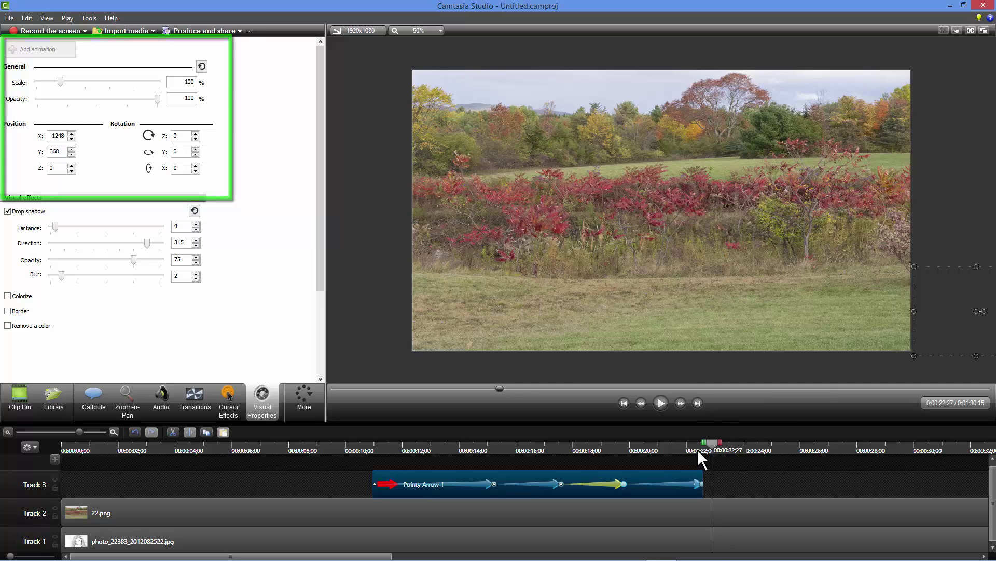
Add an animation to the 22.png photo clip on Track 2 at about 6;10
drag(712, 451, 282, 452)
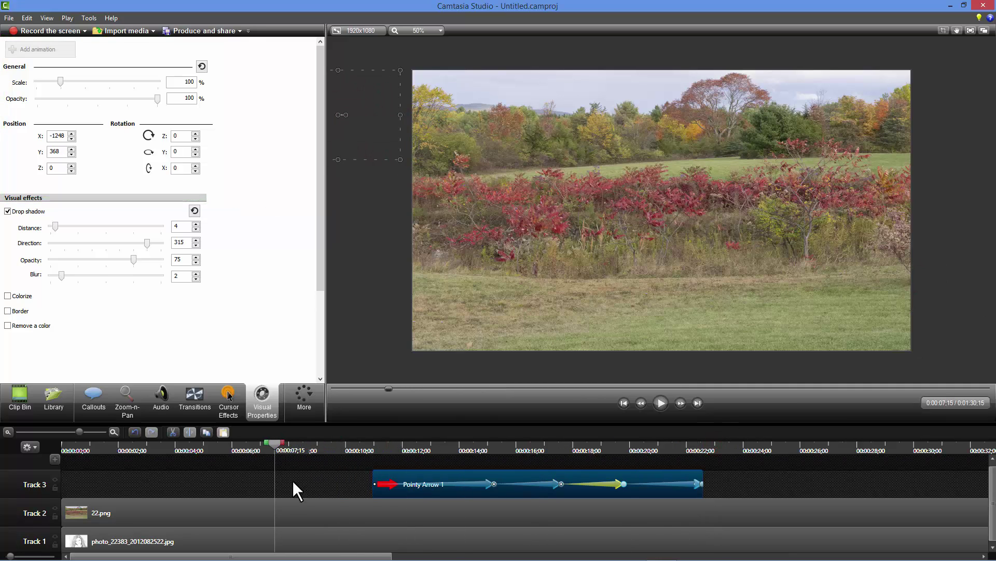
click(287, 516)
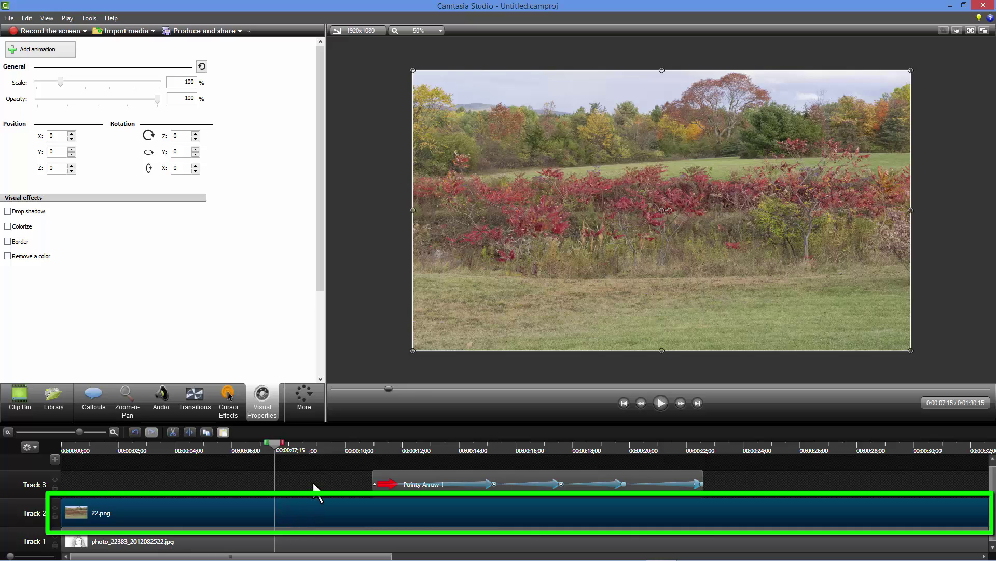
drag(282, 451, 131, 460)
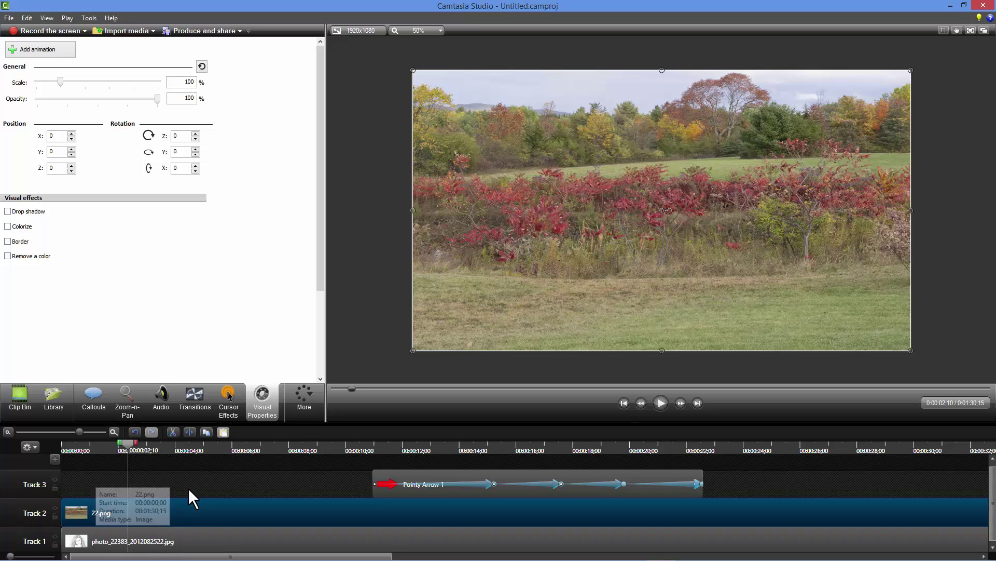
drag(132, 447, 242, 457)
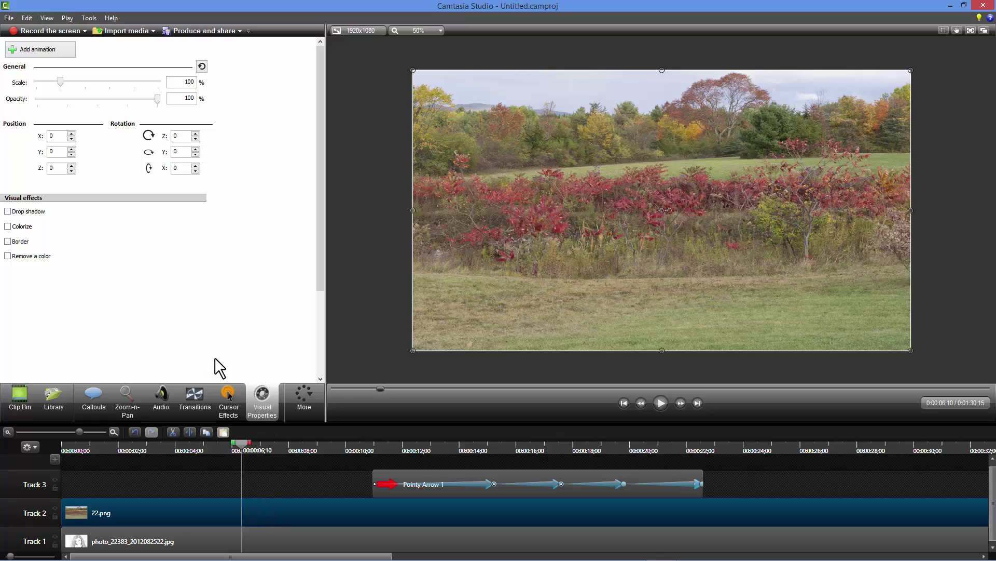
click(36, 46)
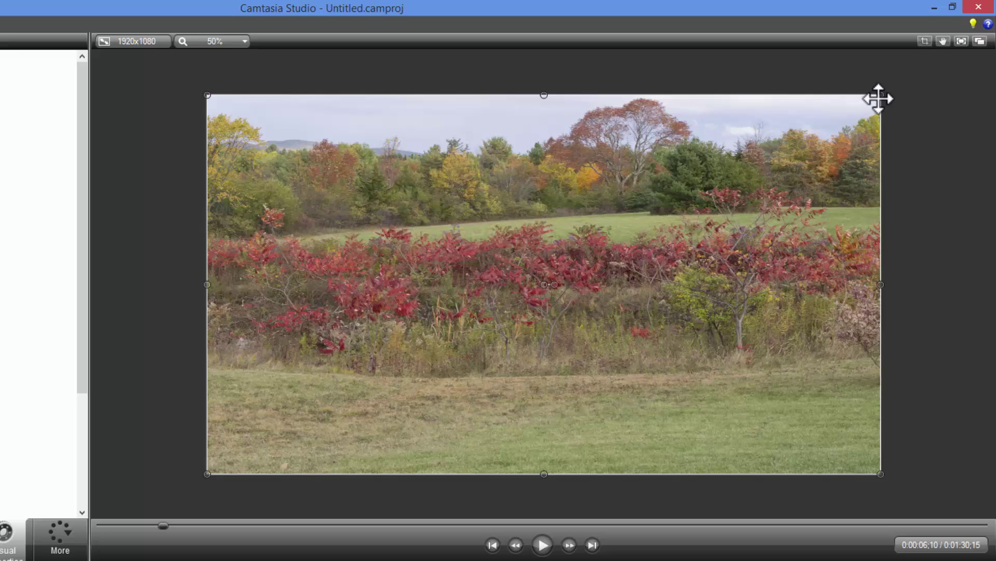
Scale the landscape photo to 45% in the upper left and lengthen its animation on Track 2
mouse_move(879, 97)
mouse_down()
mouse_move(556, 300)
mouse_move(557, 290)
mouse_move(520, 299)
mouse_up()
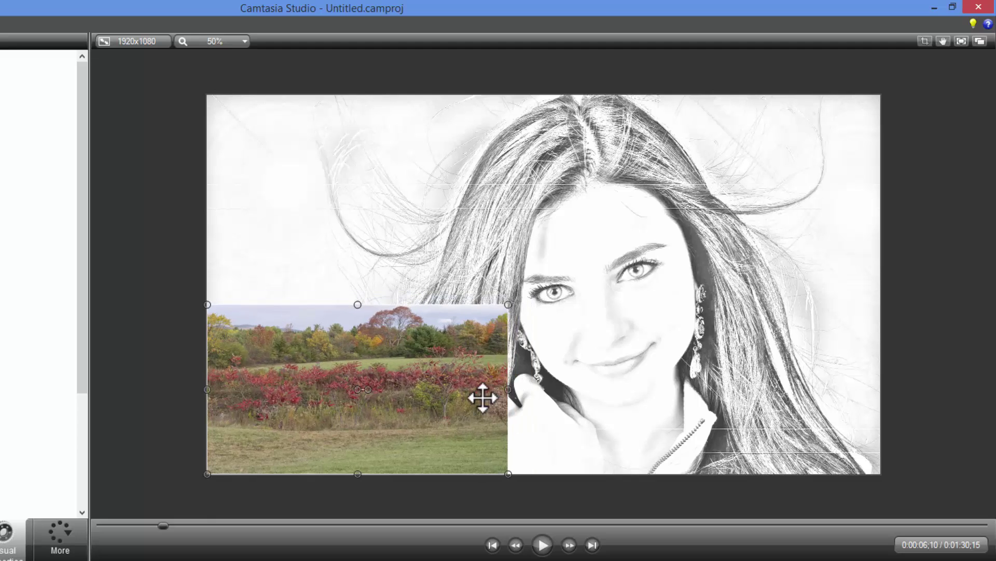
mouse_move(480, 395)
mouse_down()
mouse_move(471, 368)
mouse_move(499, 264)
mouse_up()
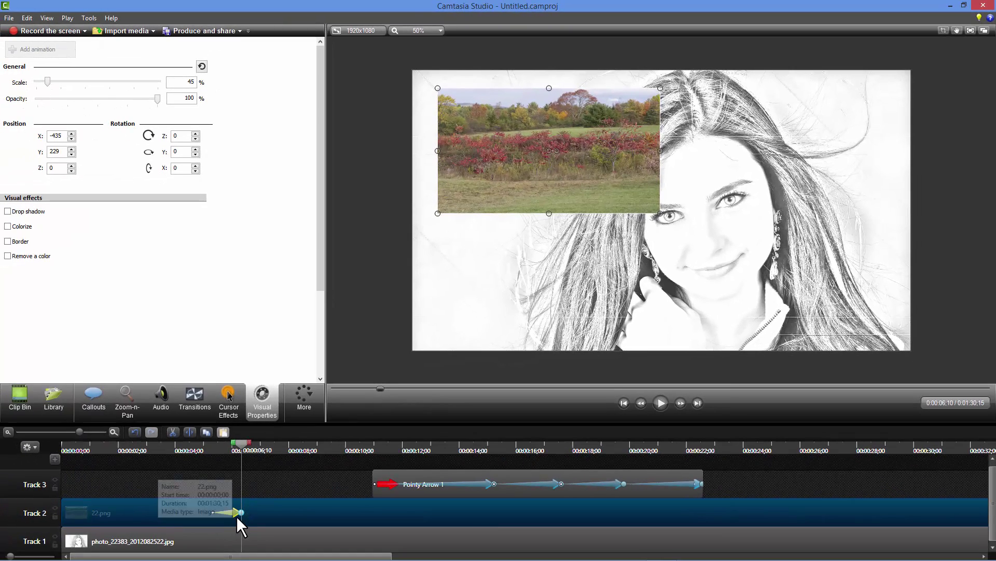
drag(248, 513, 304, 512)
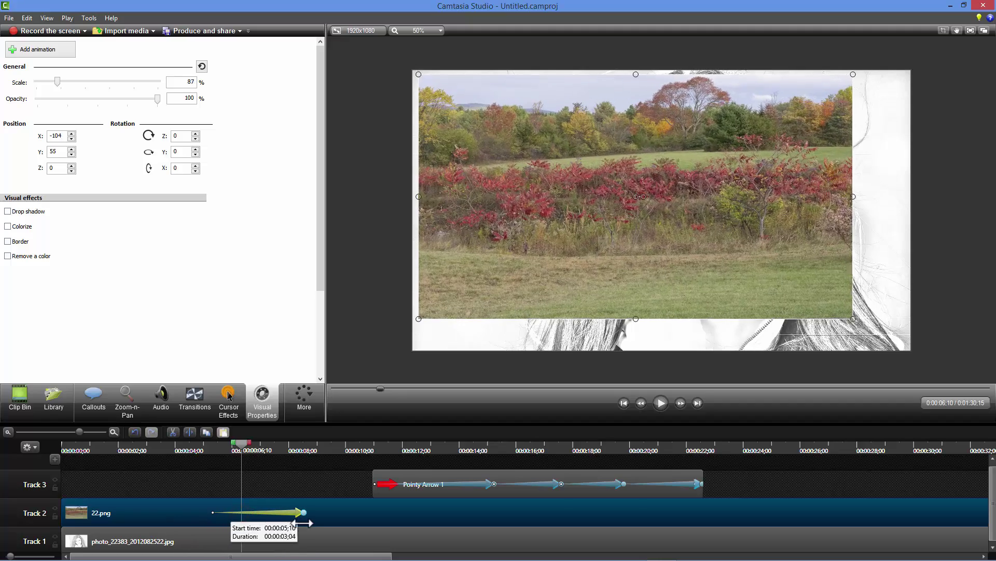
mouse_move(243, 450)
mouse_down()
mouse_move(285, 450)
mouse_move(257, 450)
mouse_move(268, 467)
mouse_move(203, 465)
mouse_up()
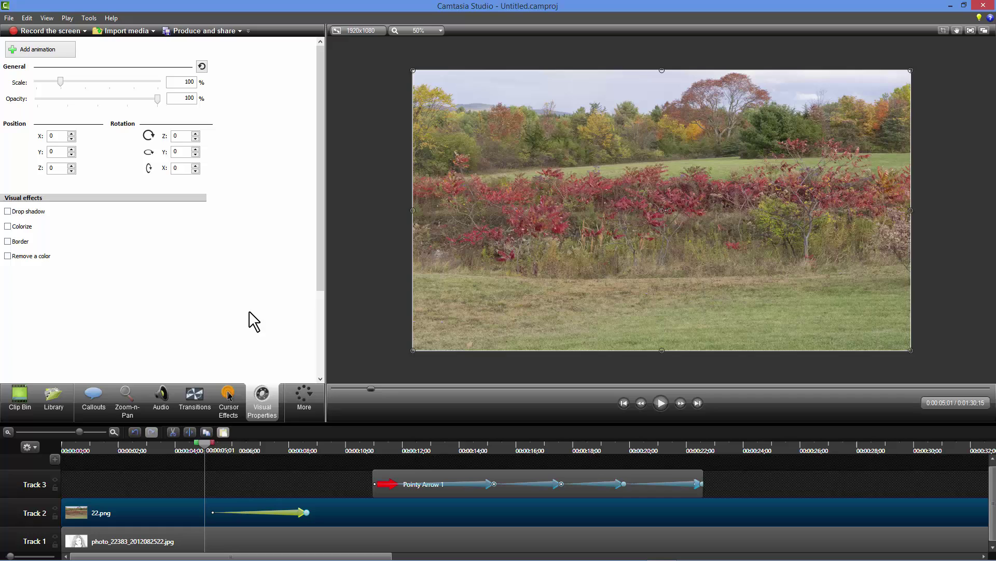
Play the preview from about 5 seconds to watch the photo shrink and the arrow slide
click(665, 399)
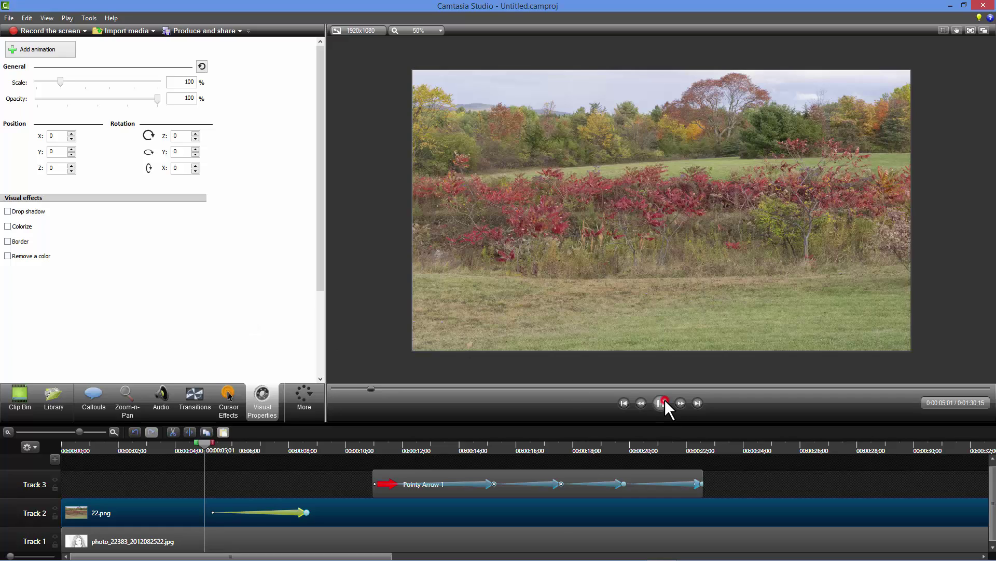